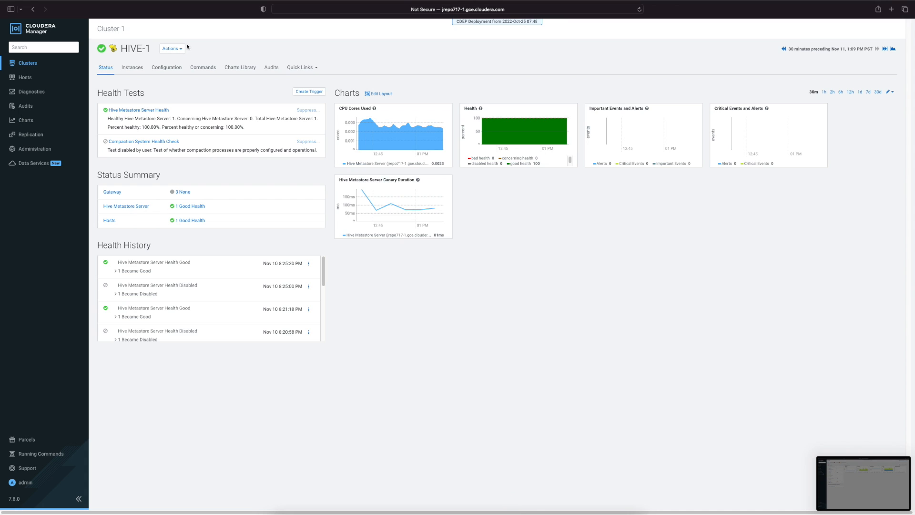
Open and read through the stderr log of the HIVE-1 Hive Metastore Server process
click(136, 68)
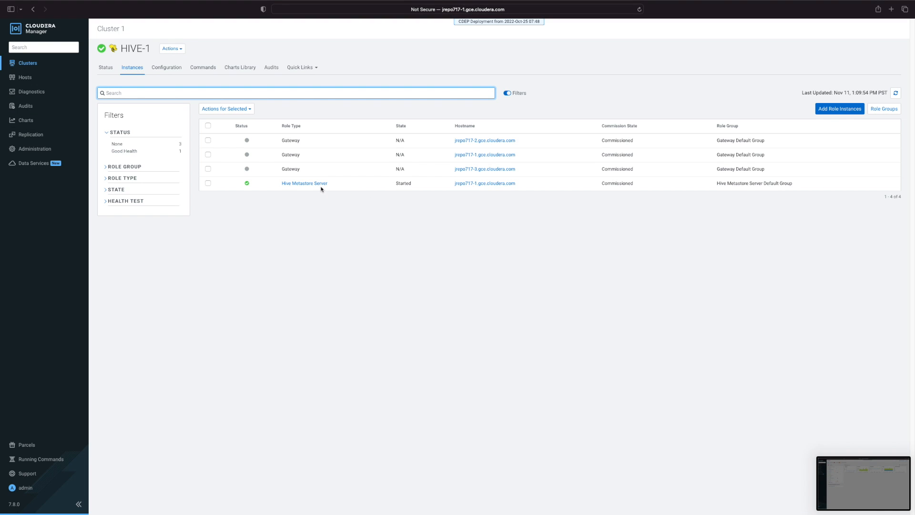
click(321, 184)
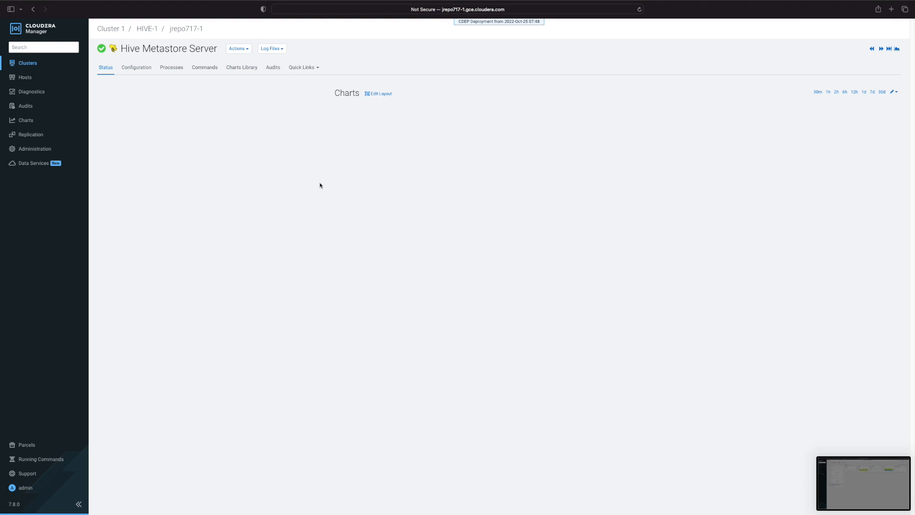
click(170, 68)
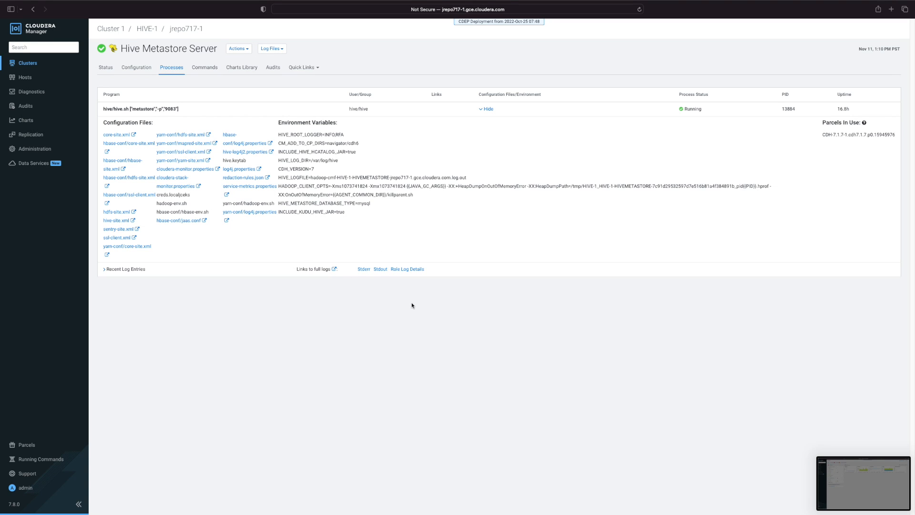
click(364, 270)
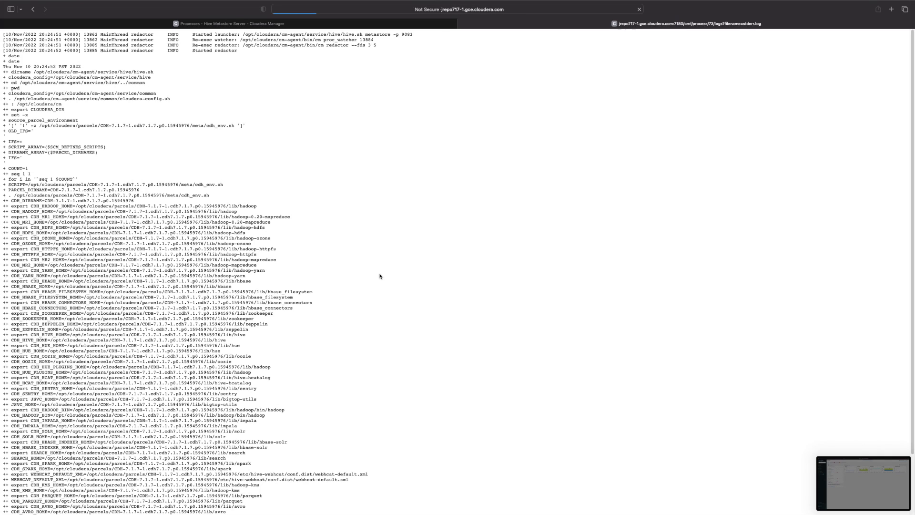
scroll(381, 274, down, 8)
scroll(380, 274, up, 8)
scroll(380, 274, down, 20)
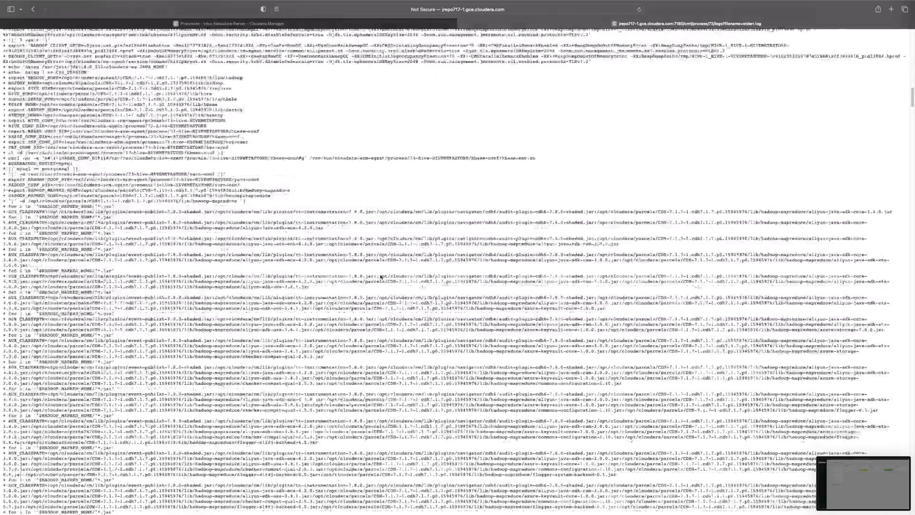
scroll(381, 272, up, 20)
scroll(380, 272, down, 15)
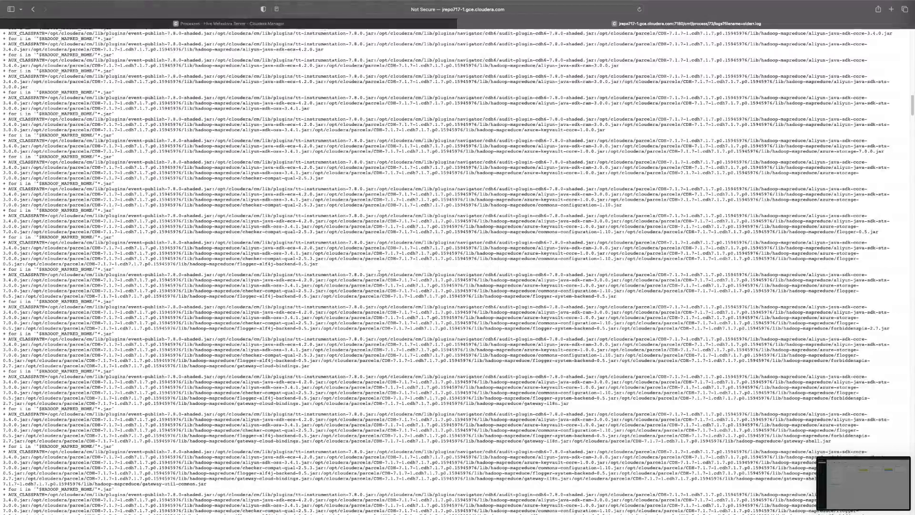
scroll(380, 271, up, 20)
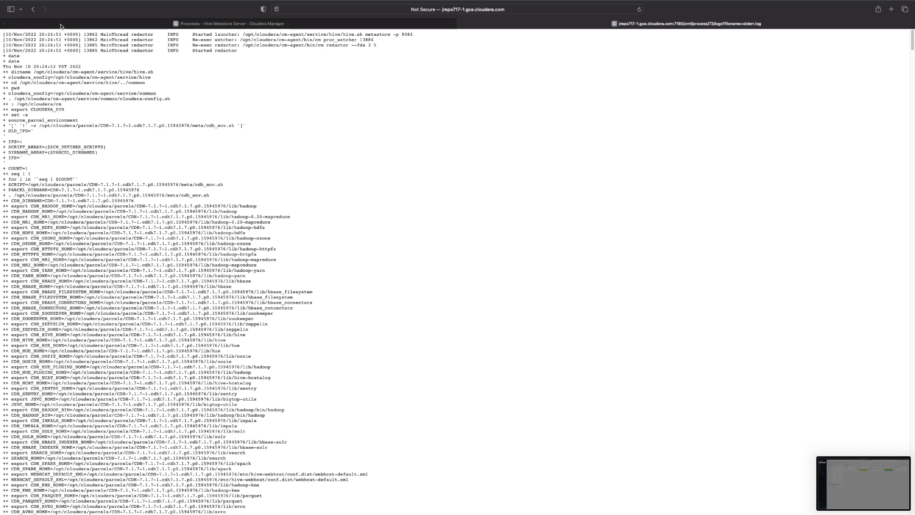
Open and read through the stderr log of the HIVE_ON_TEZ-1 HiveServer2 process
click(161, 24)
click(42, 74)
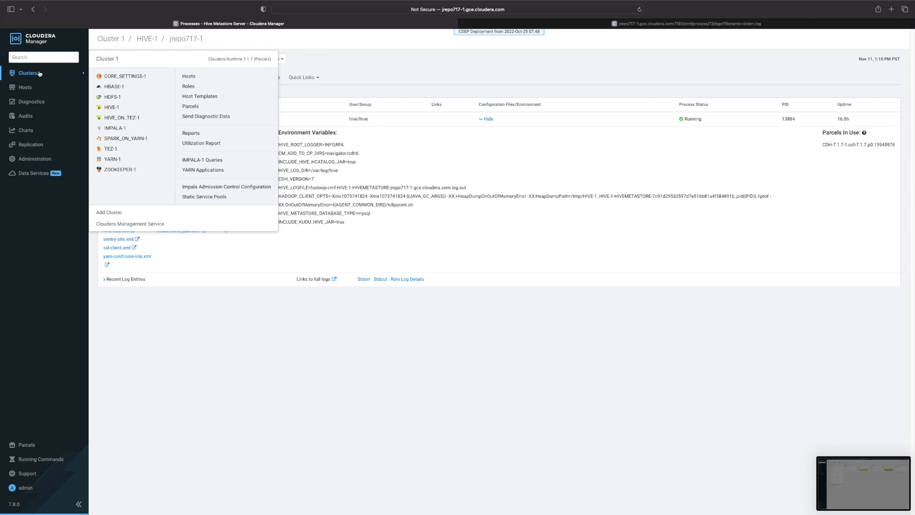
click(130, 119)
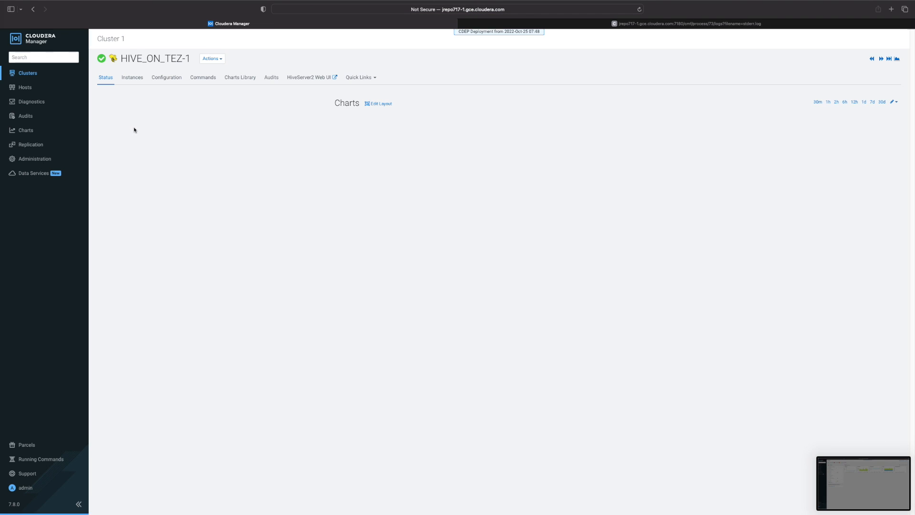
click(139, 79)
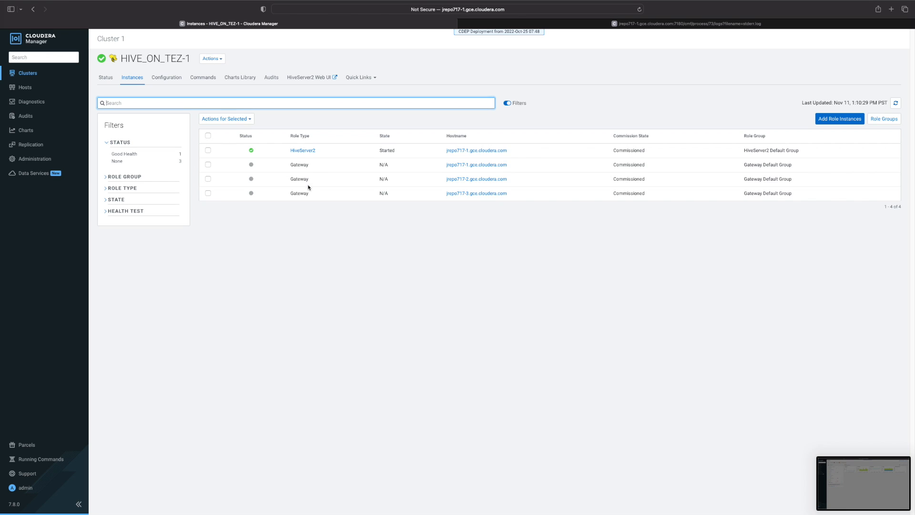
click(303, 151)
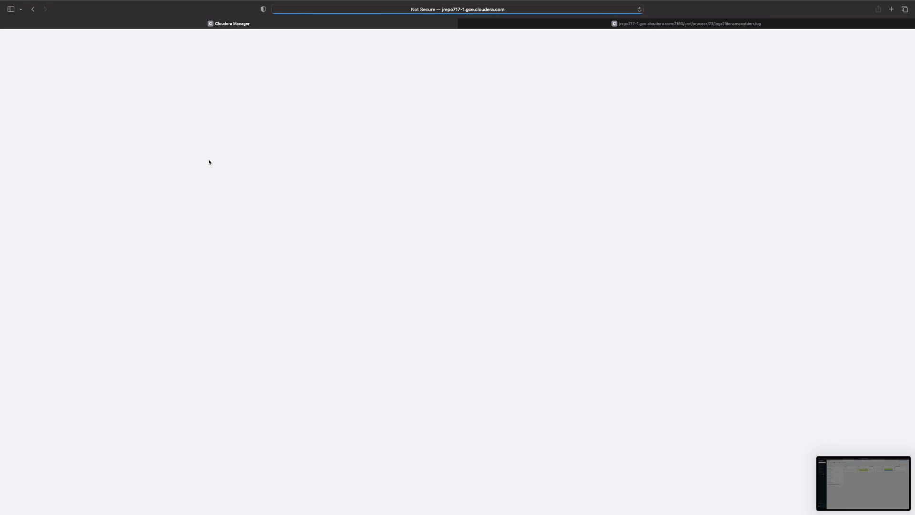
click(177, 78)
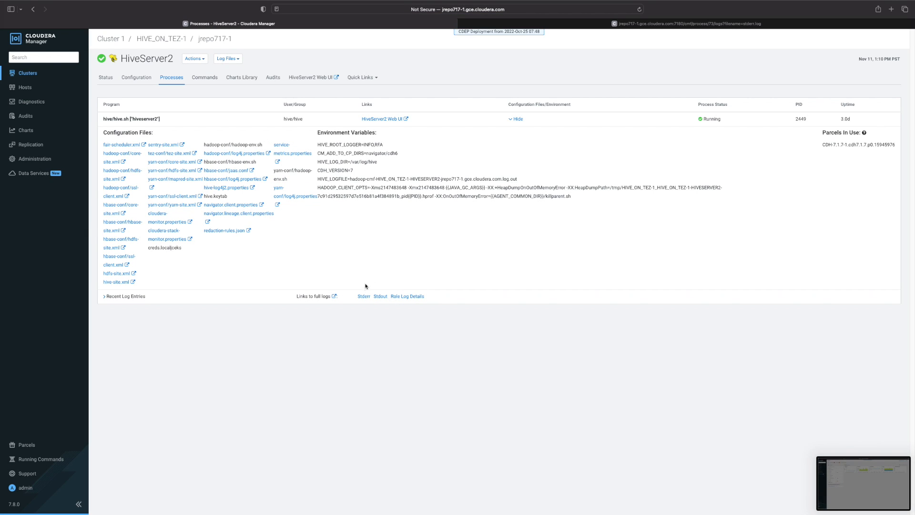
click(365, 296)
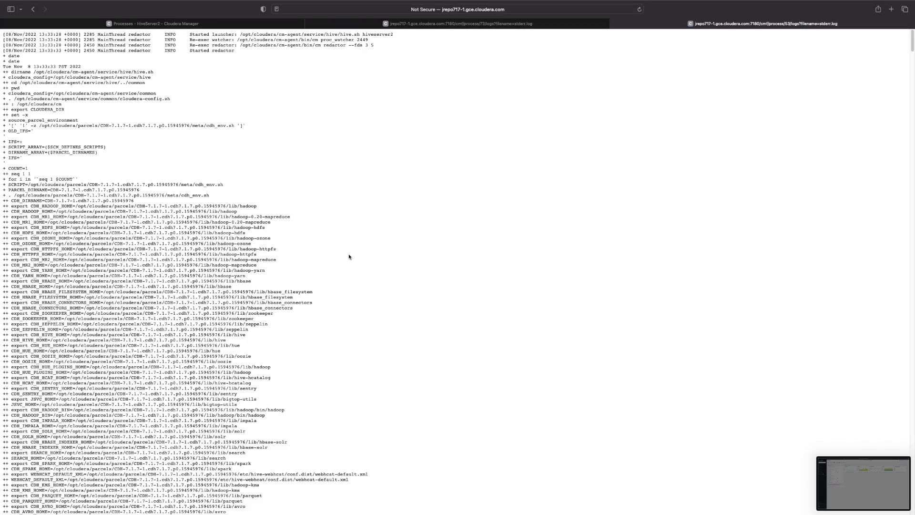
scroll(348, 258, down, 5)
scroll(242, 36, up, 10)
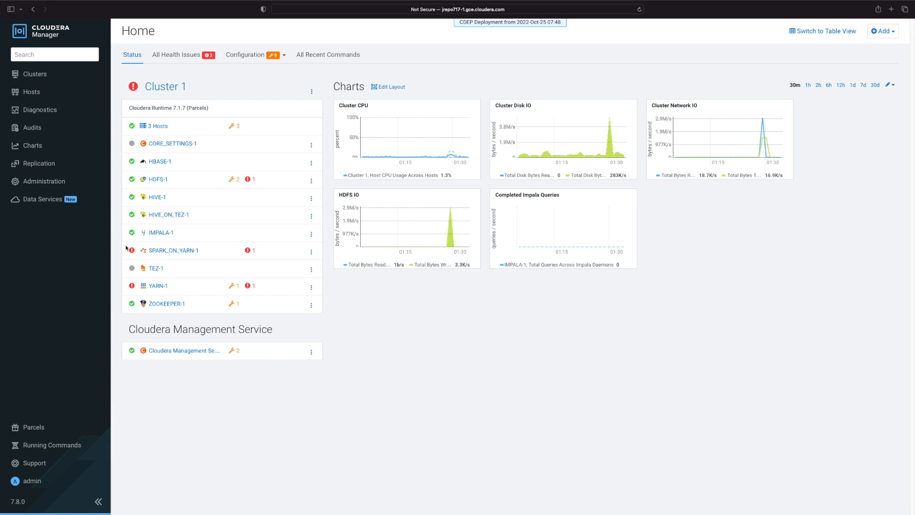
View the HIVE_ON_TEZ-1 role instances and switch to the host's root terminal
click(167, 222)
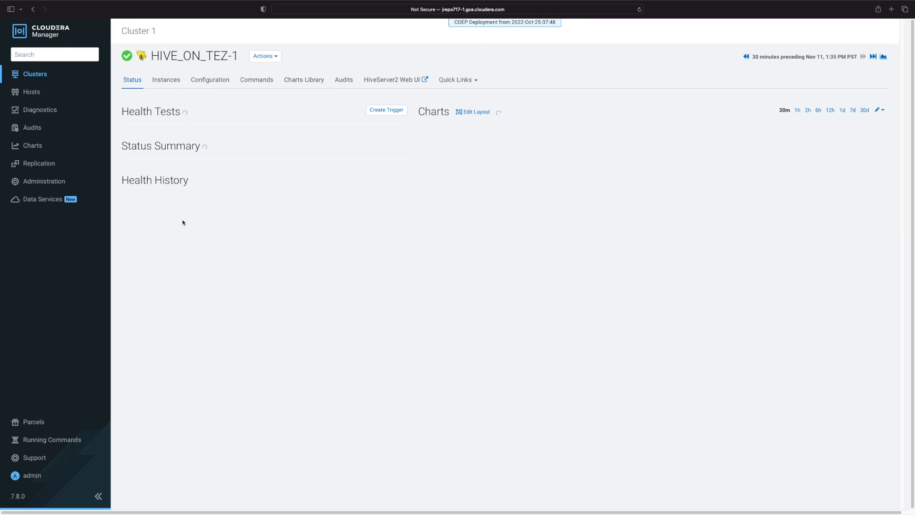
click(169, 81)
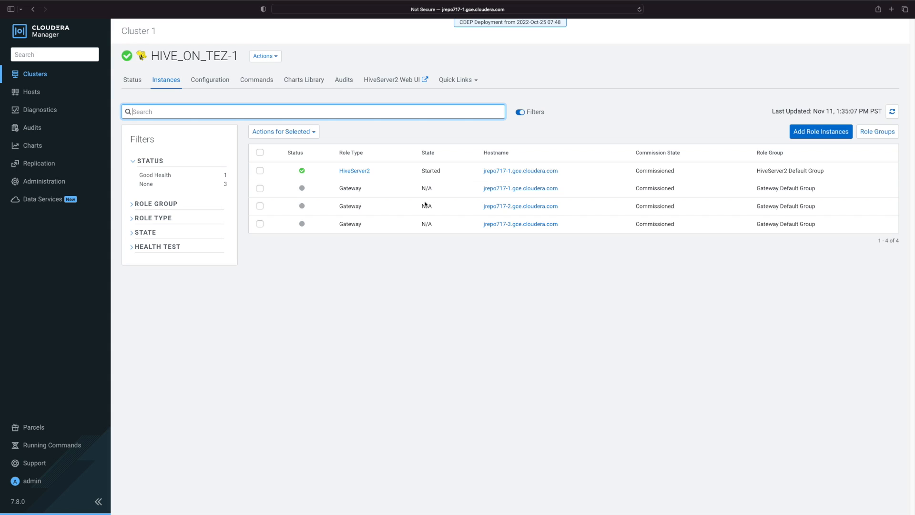
key(ctrl+Right)
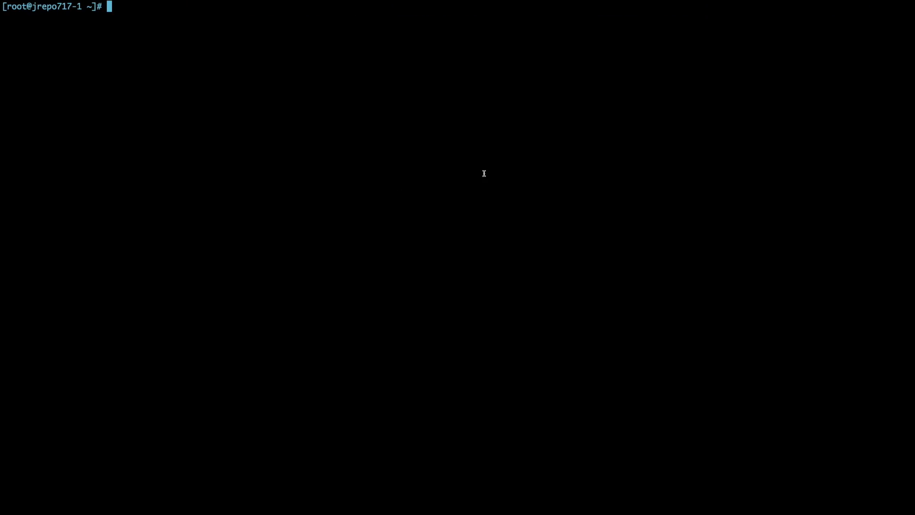
Change to /var/run/cloudera-scm-agent/process/ and list its directories sorted by time with ls -ltr
text(cd)
text(/var/run/cloudera-scm-agent/process/)
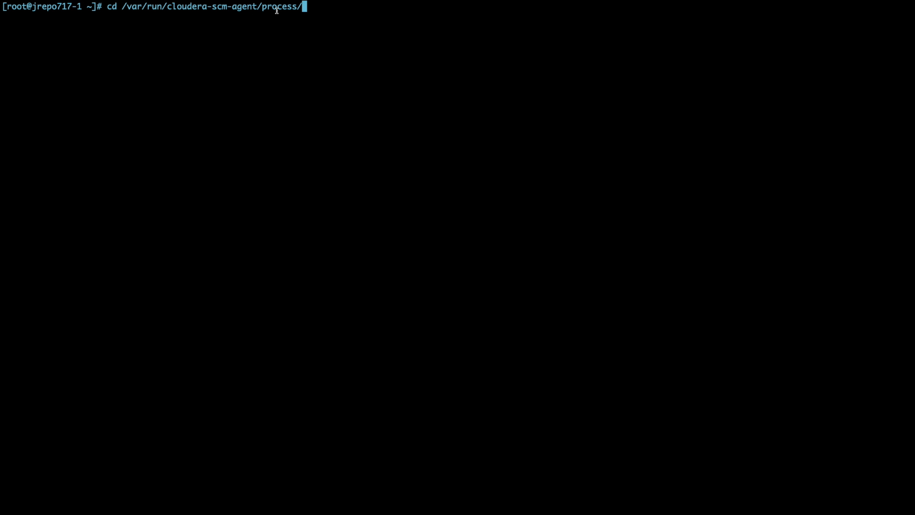
key(Return)
text(ls -l)
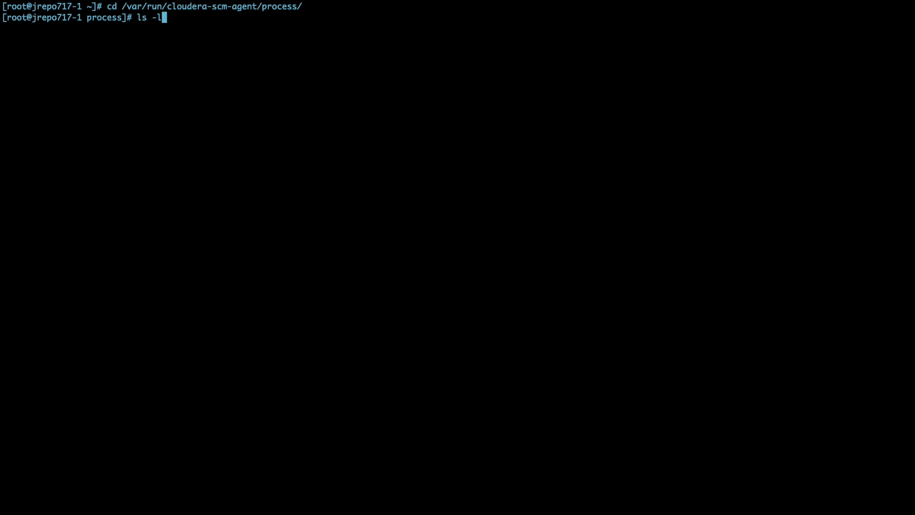
text(tr)
key(Return)
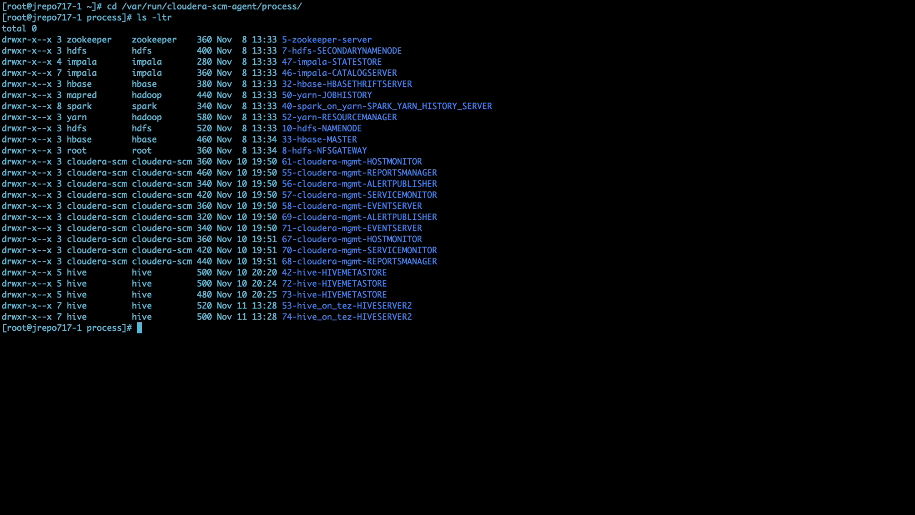
Change into the 74-hive_on_tez-HIVESERVER2 process directory
double_click(345, 306)
double_click(375, 318)
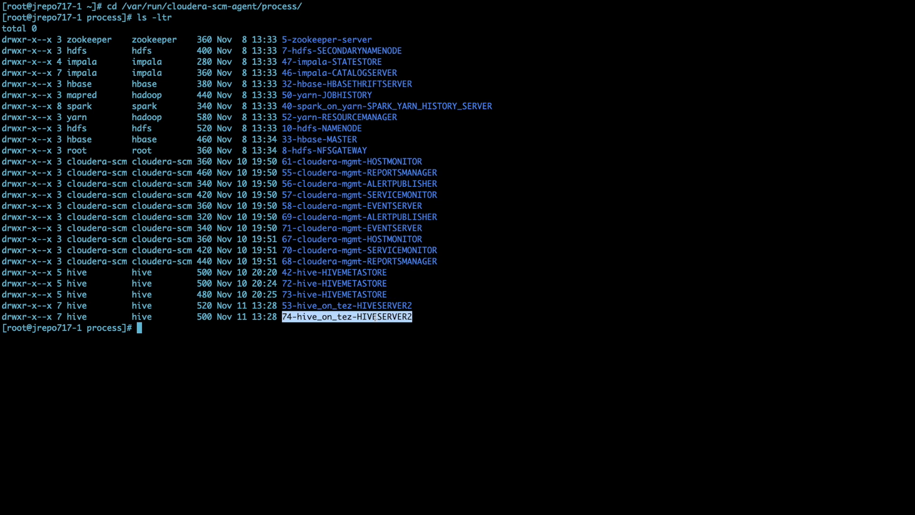
double_click(287, 316)
click(288, 316)
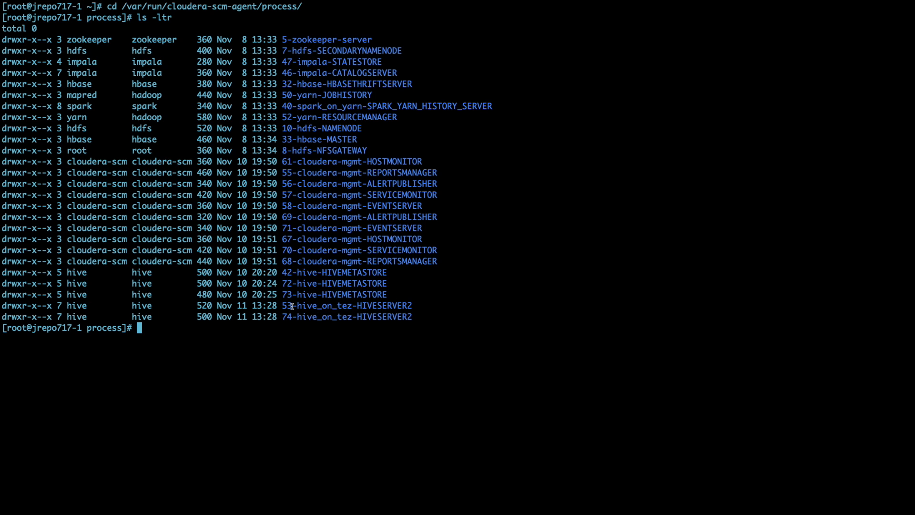
double_click(293, 306)
double_click(295, 317)
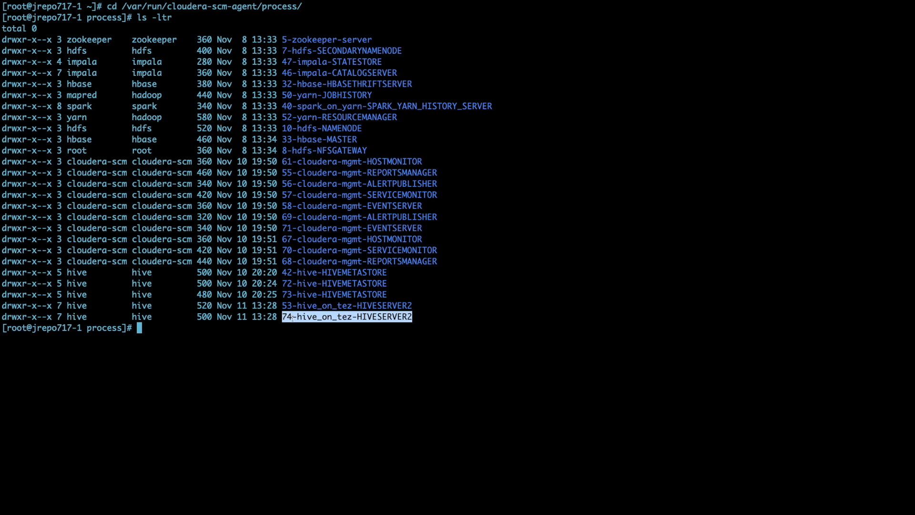
drag(292, 317, 283, 317)
text(cd 74)
key(Tab)
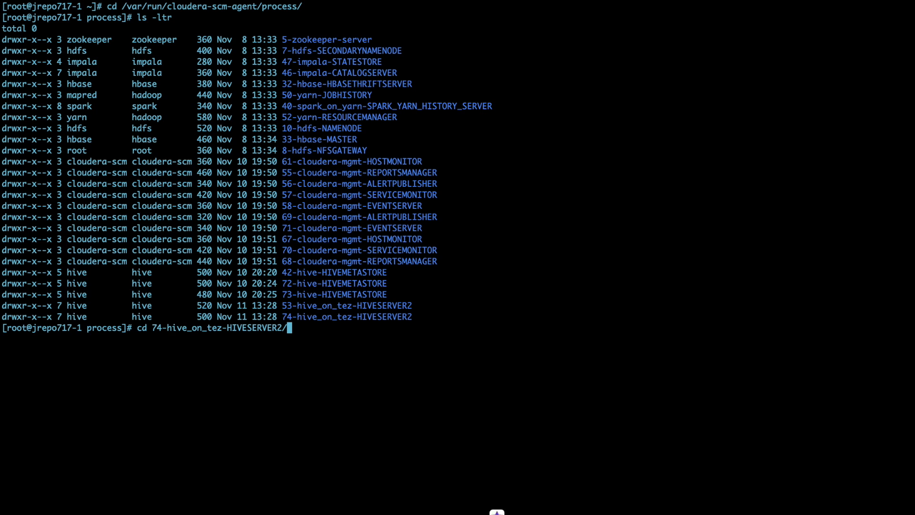
key(Return)
List the directory's files with ls -ltr and review hive-site.xml with less
text(ls -ltr)
key(Return)
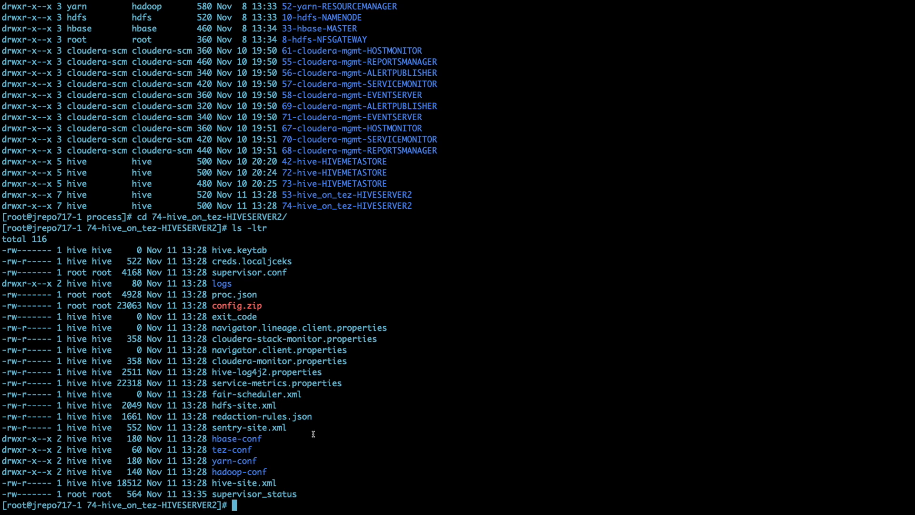
drag(277, 482, 216, 483)
key(super+c)
text(less)
key(super+v)
key(Return)
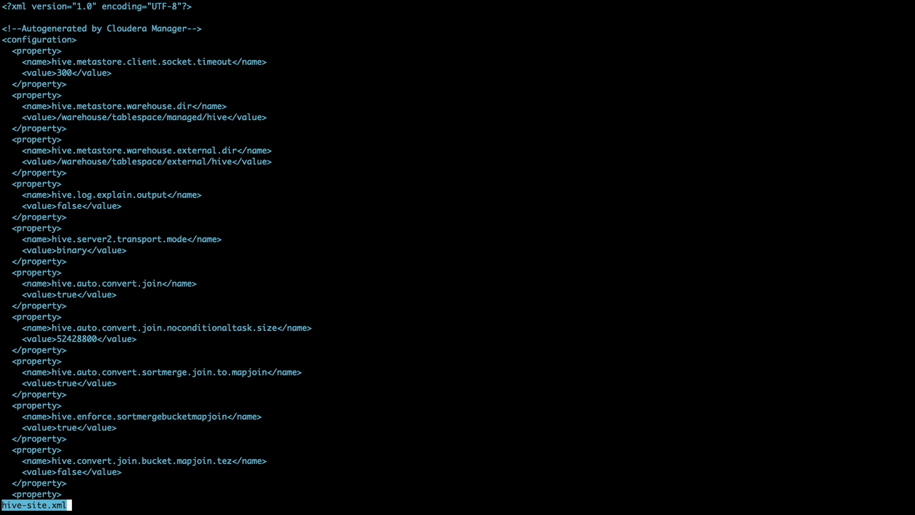
scroll(457, 258, down, 15)
key(q)
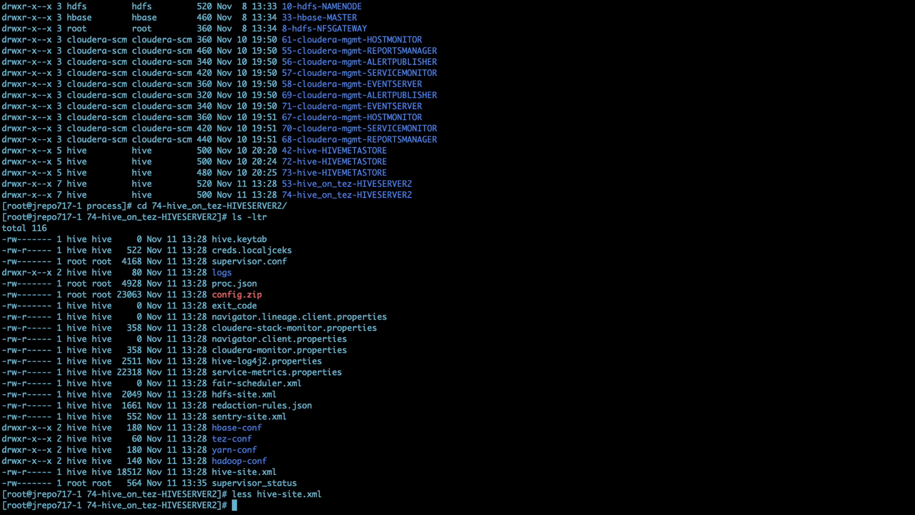
Go back up to the process directory and list it again with ls -tlr
text(cd ..)
key(Return)
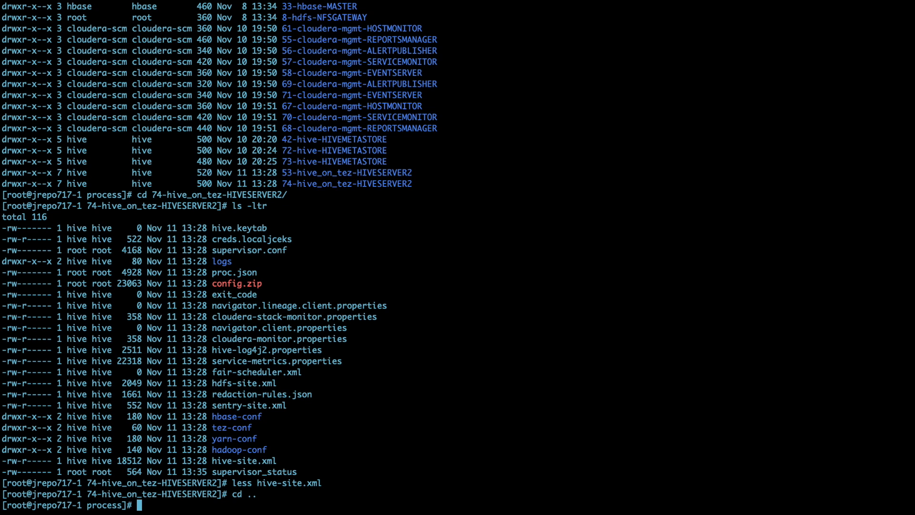
text(ls -tl)
text(r)
key(Return)
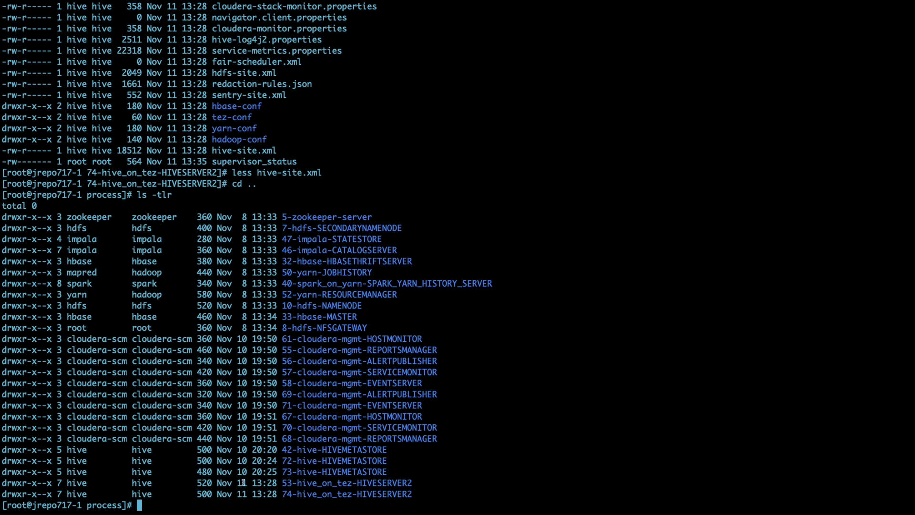
Highlight the 73-hive-HIVEMETASTORE and 74-hive_on_tez-HIVESERVER2 directory names in the listing
double_click(325, 471)
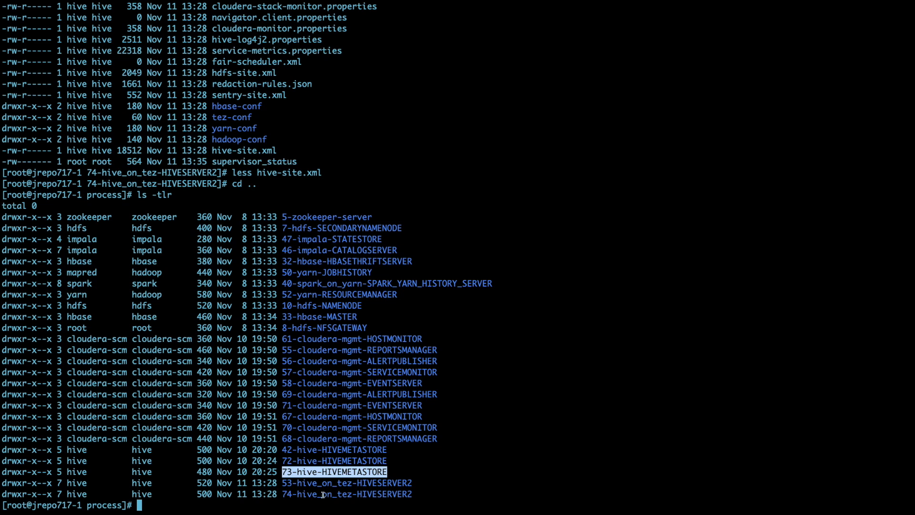
double_click(342, 496)
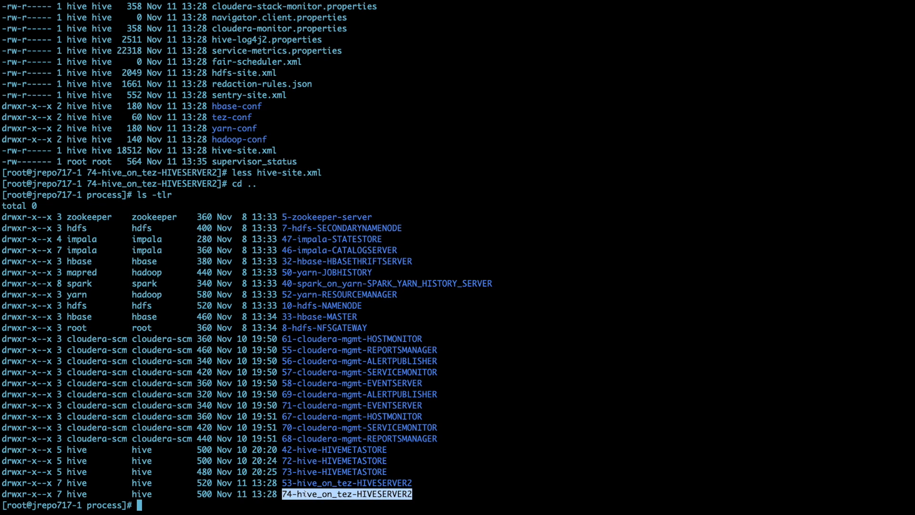
drag(281, 494, 411, 493)
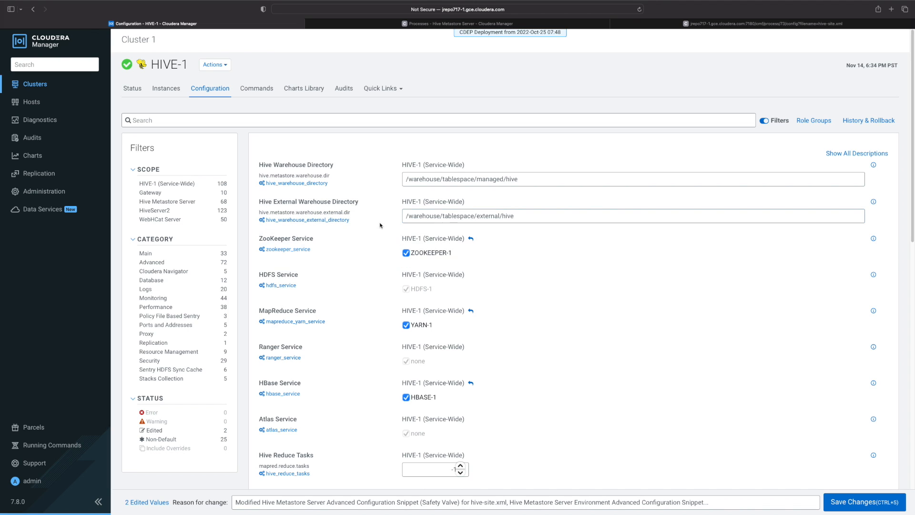
Highlight the Hive External Warehouse Directory value and filter the HIVE-1 configuration to the Database category
drag(517, 216, 425, 215)
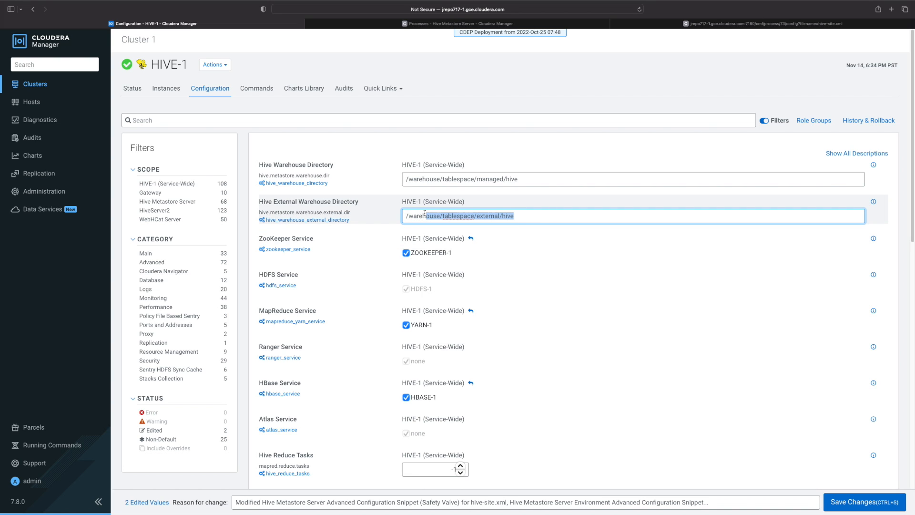
double_click(433, 216)
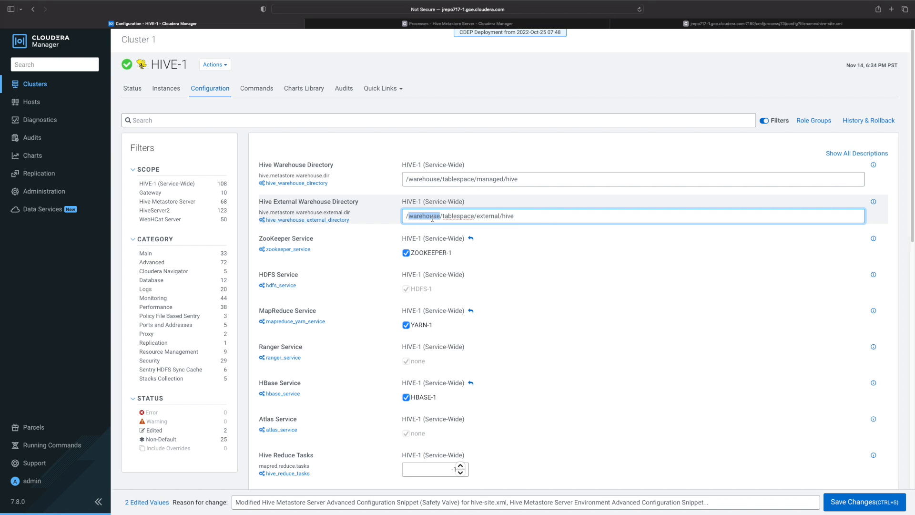
click(151, 280)
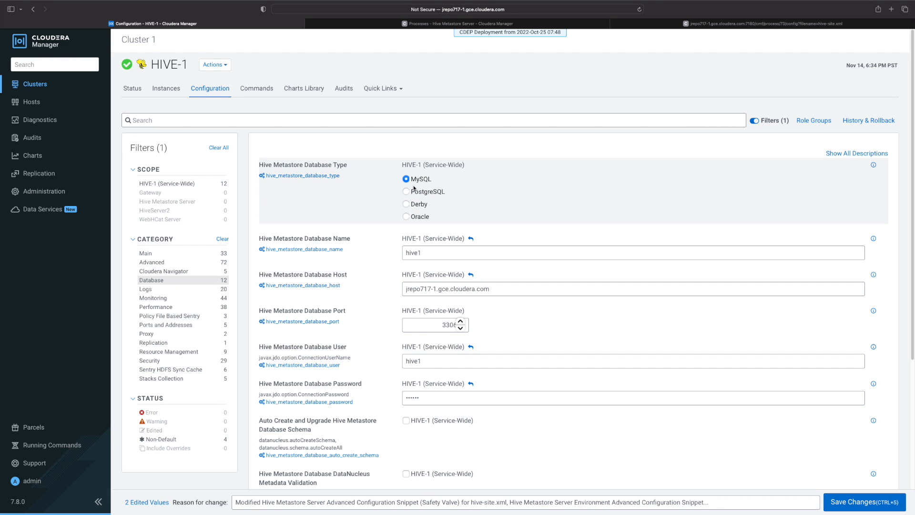
Clear the configuration filters, then filter HIVE-1 settings to the Hive Metastore Server scope and Advanced category
double_click(447, 254)
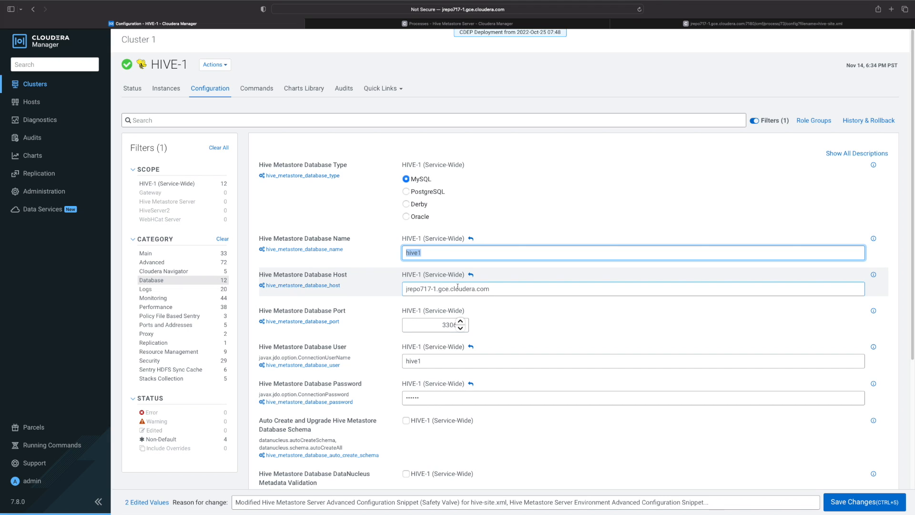
click(224, 149)
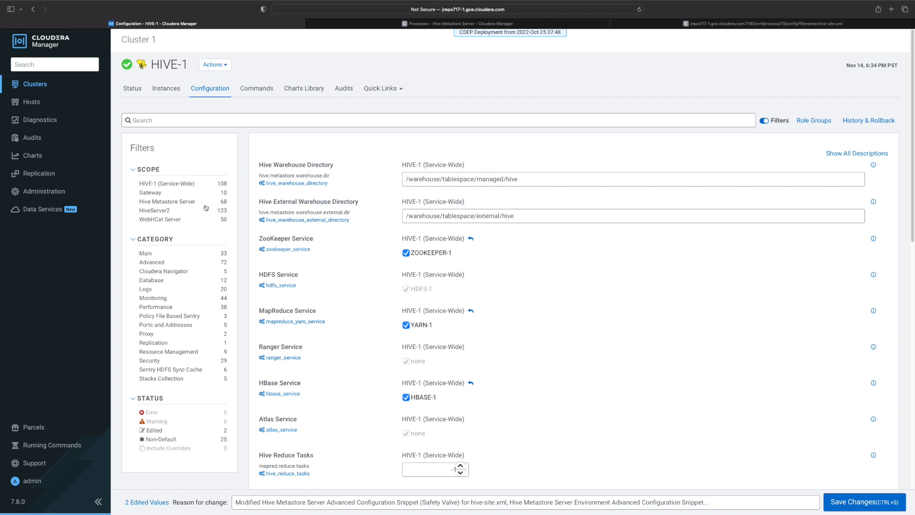
click(186, 203)
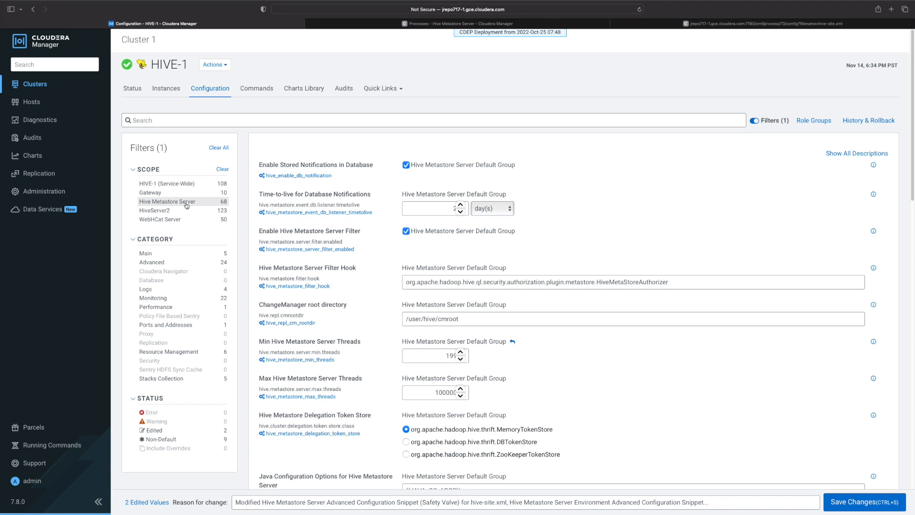
click(165, 265)
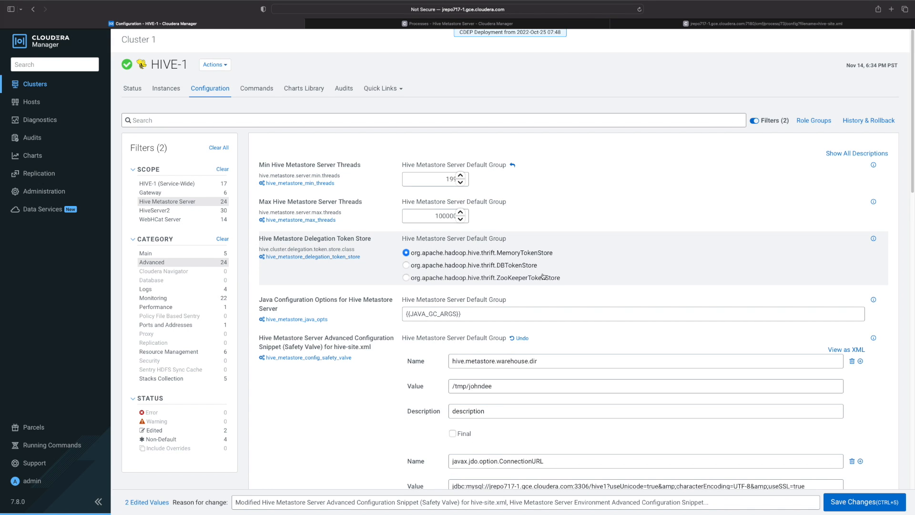
scroll(474, 241, down, 3)
click(486, 241)
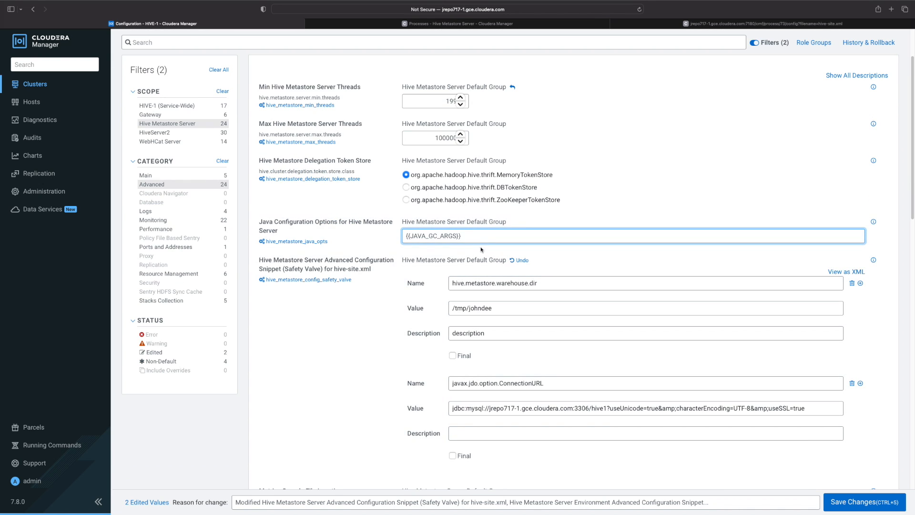
key(super+Tab)
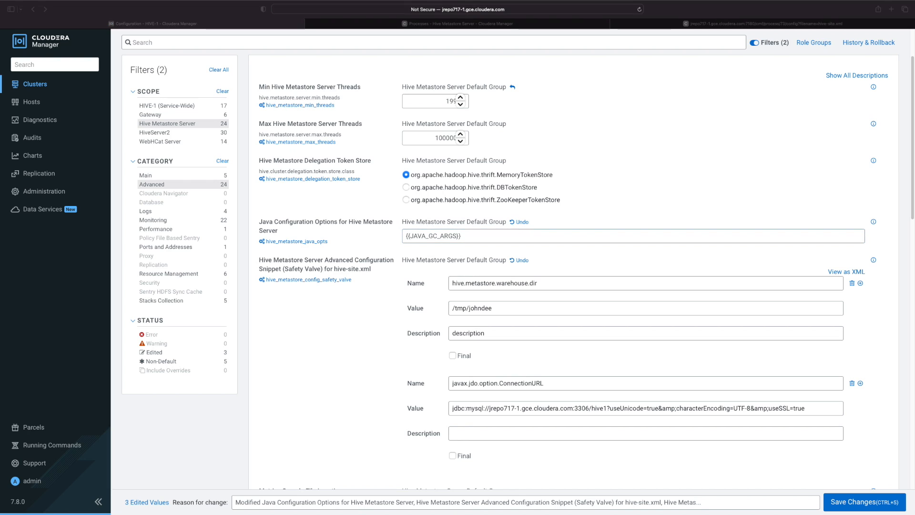
key(super+Tab)
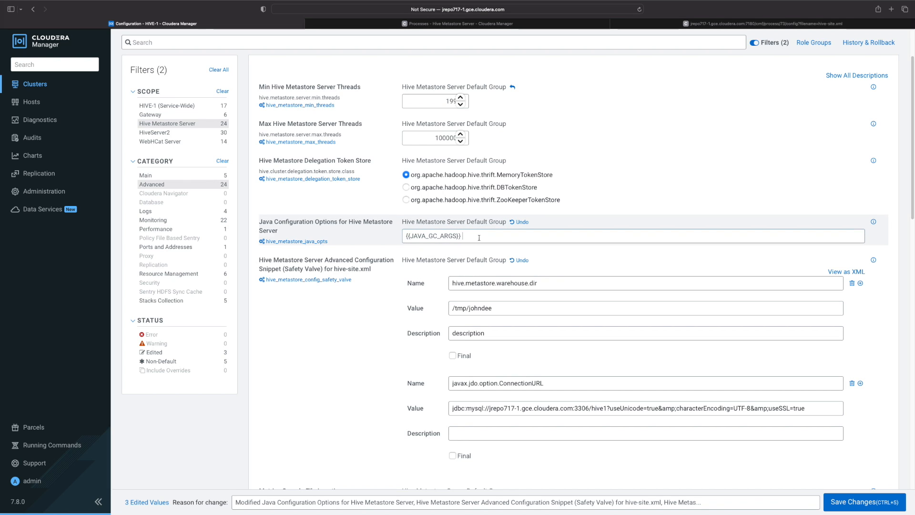
text(-XX:+PrintGCDetails -XX:+PrintGCTimeStamps -XX:+PrintGCDateStamps -XX:+PrintGCCause -Xloggc:gc_logs.out)
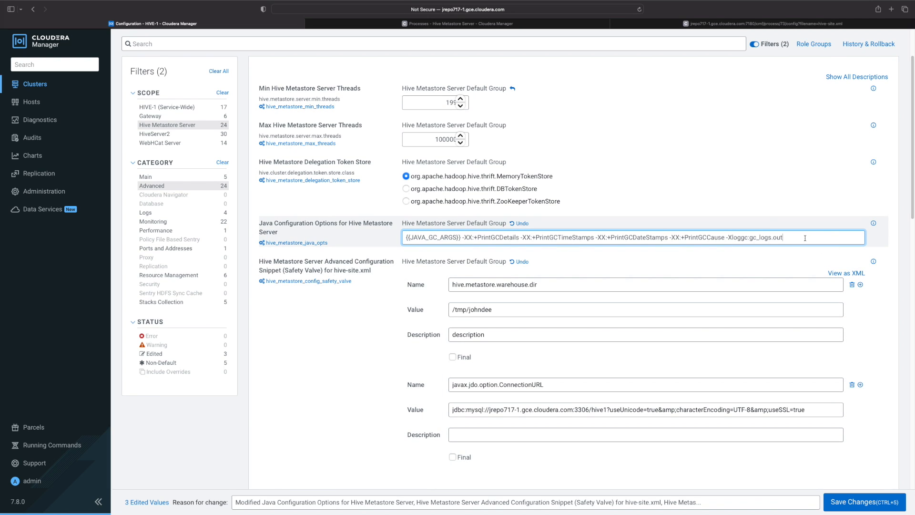
drag(805, 237, 407, 234)
click(567, 242)
drag(785, 237, 462, 237)
key(super+c)
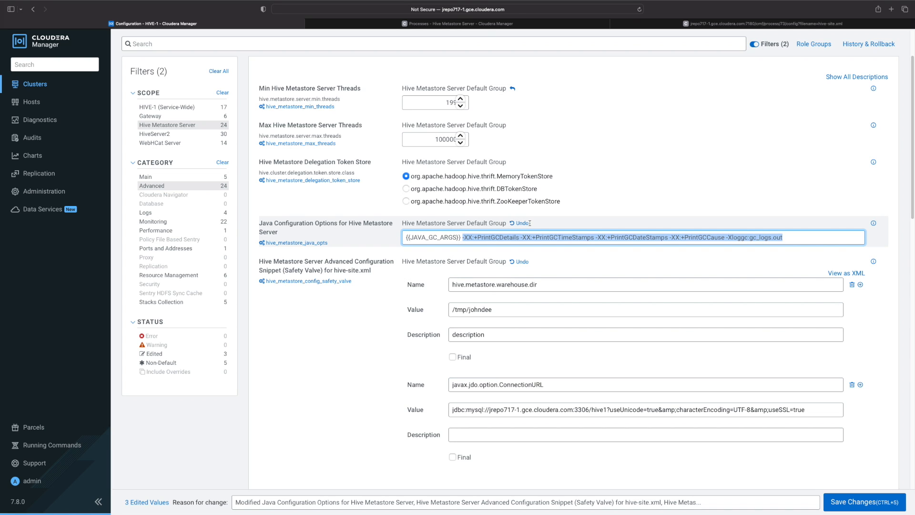
key(BackSpace)
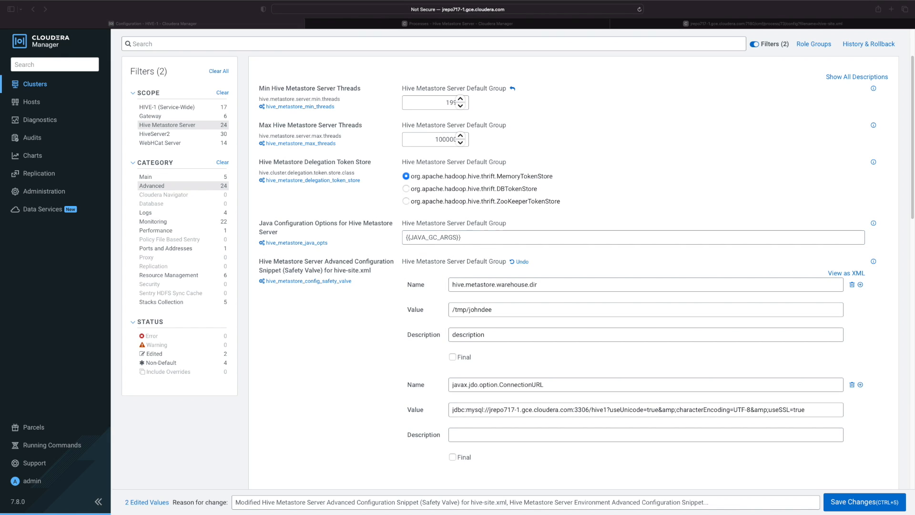
Highlight the javax.jdo.option.ConnectionURL name and its JDBC URL value in the Metastore hive-site.xml safety valve
scroll(333, 371, down, 1)
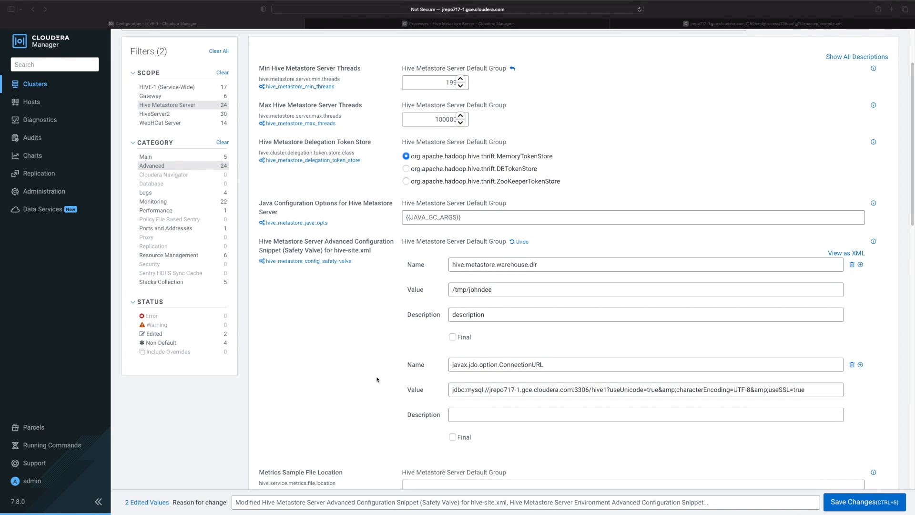
click(576, 364)
drag(576, 364, 474, 365)
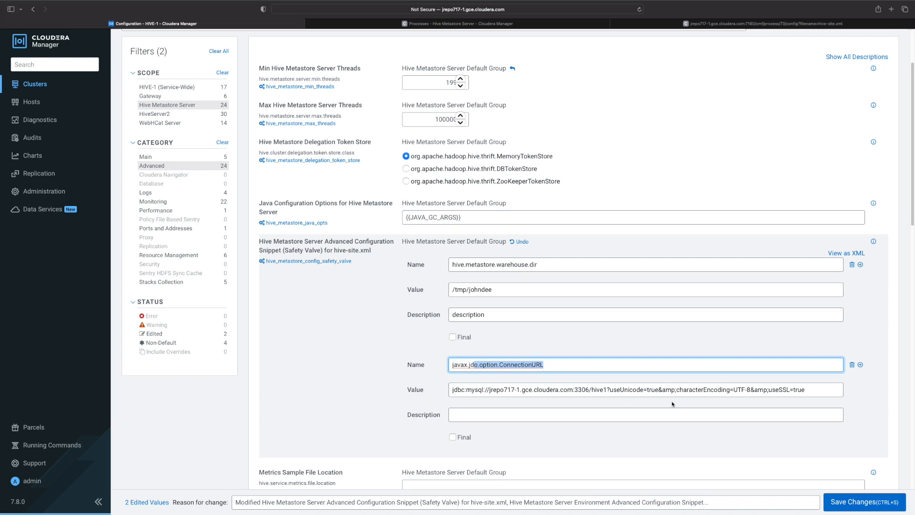
click(672, 402)
drag(813, 390, 438, 391)
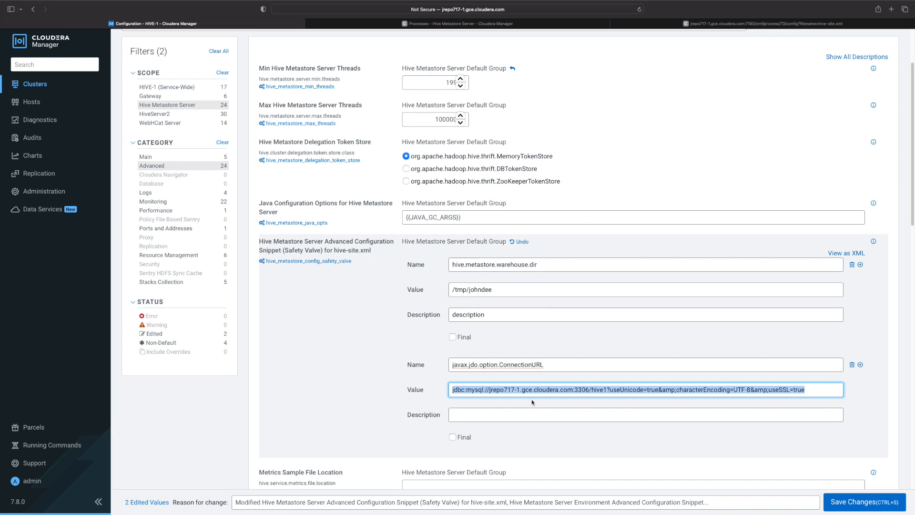
drag(542, 366, 446, 366)
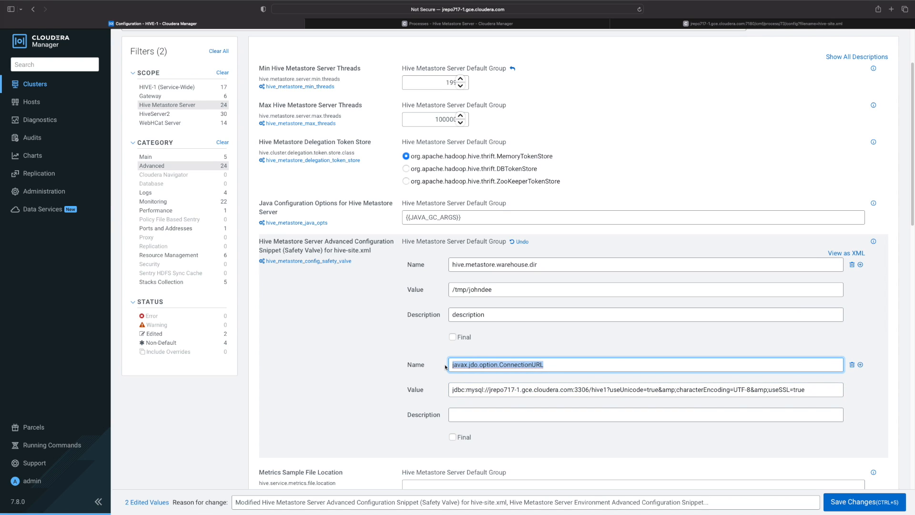
triple_click(684, 390)
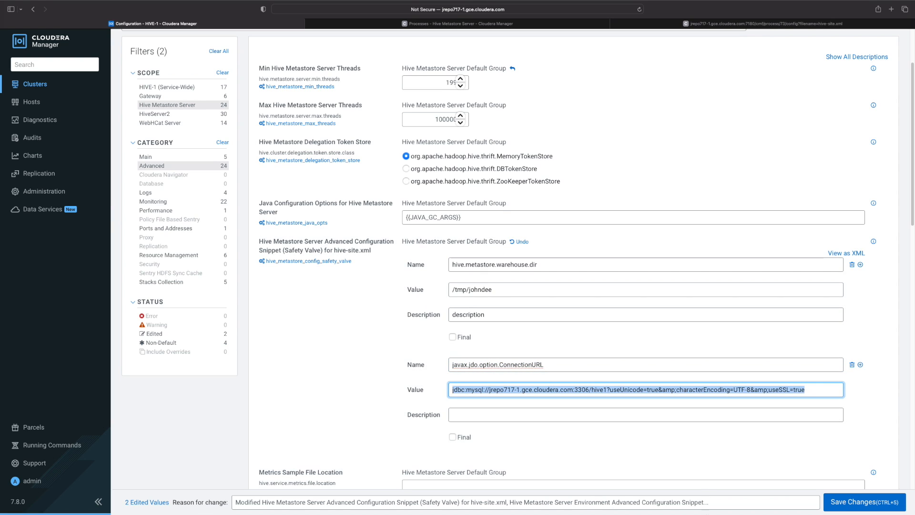
Highlight the useSSL, characterEncoding and useUnicode parameters within the JDBC connection URL value
click(776, 391)
drag(769, 391, 792, 391)
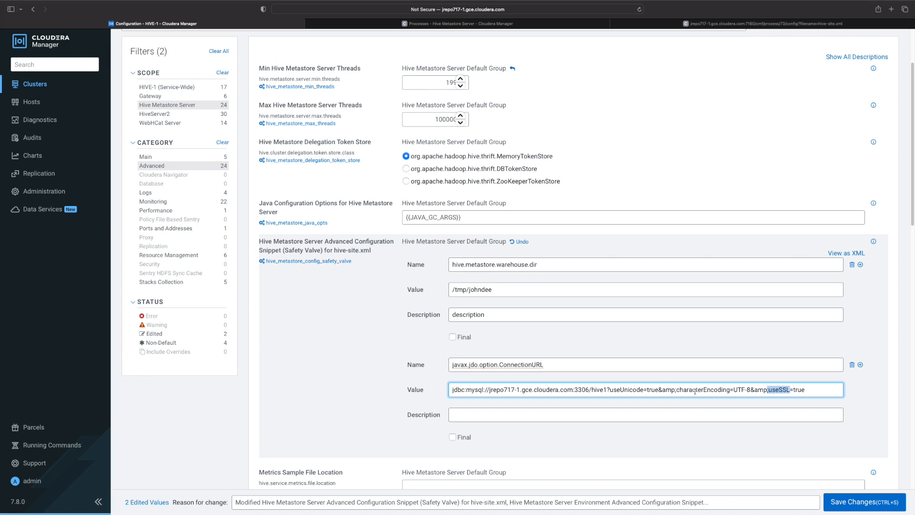
drag(678, 391, 718, 391)
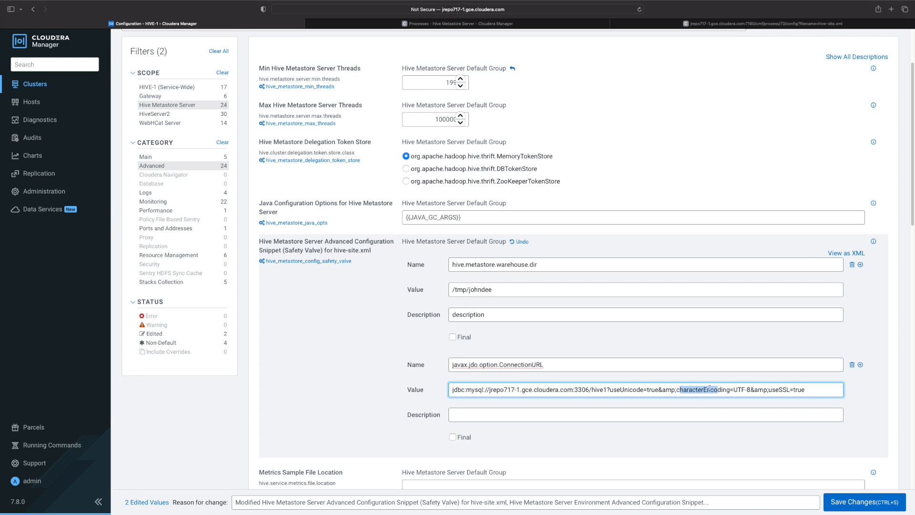
drag(776, 390, 791, 390)
drag(687, 390, 703, 389)
scroll(714, 391, down, 1)
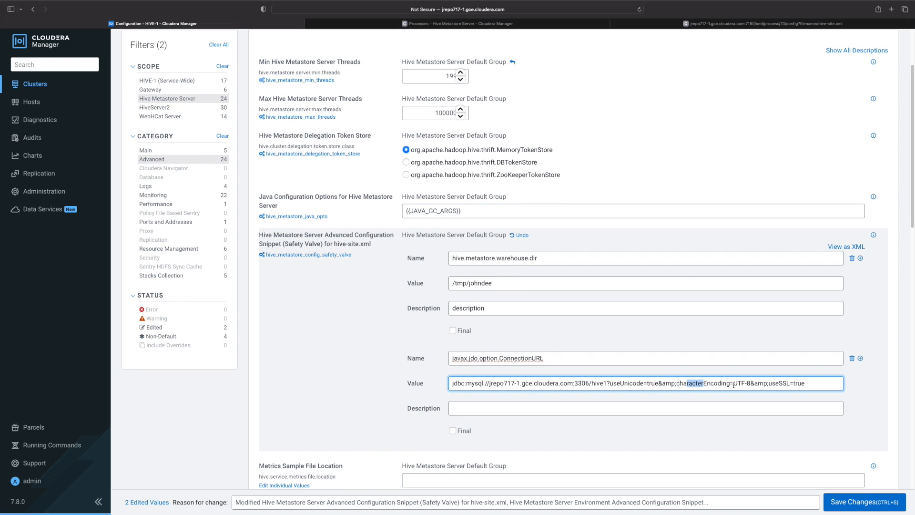
scroll(706, 381, down, 2)
drag(730, 361, 620, 361)
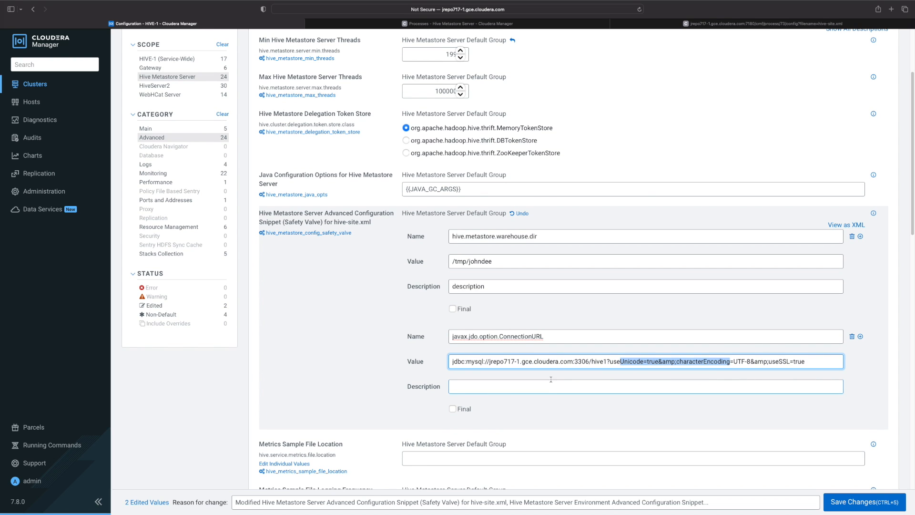
triple_click(548, 366)
Paste the GC logging flags ending in -Xloggc:gc_logs.out as the HADOOP_CLIENT_OPTS value in the Metastore environment safety valve
scroll(394, 417, down, 12)
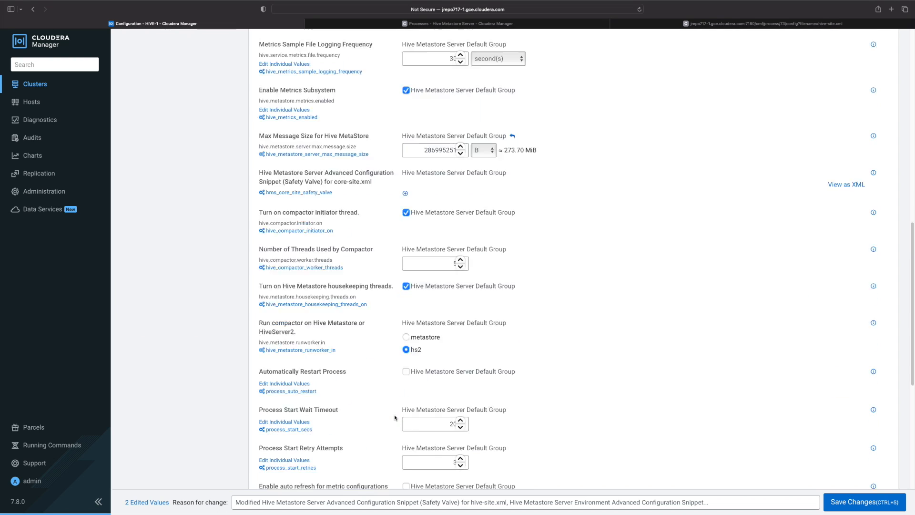
scroll(397, 416, down, 10)
click(531, 337)
drag(531, 337, 451, 335)
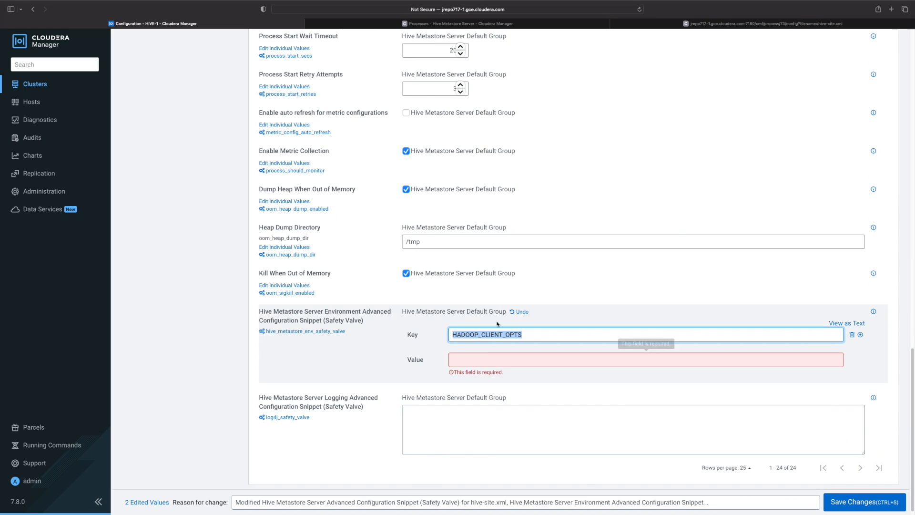
click(498, 361)
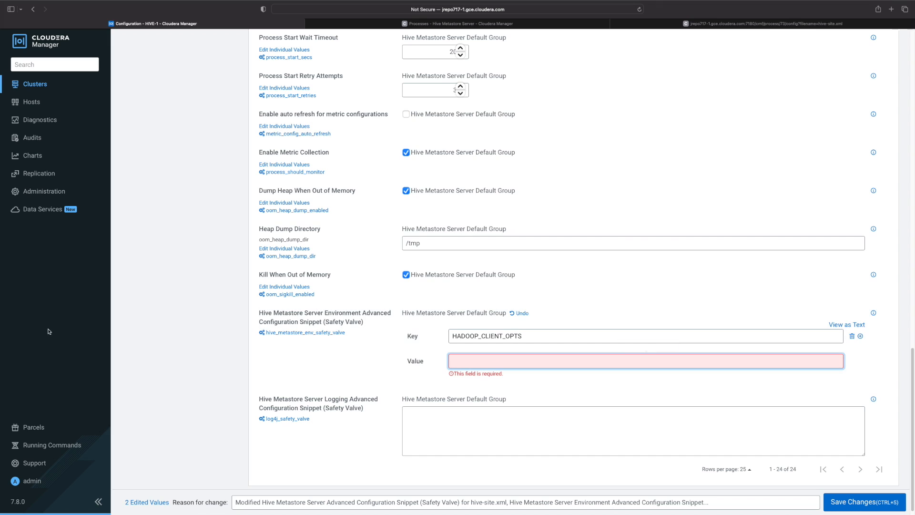
key(super+v)
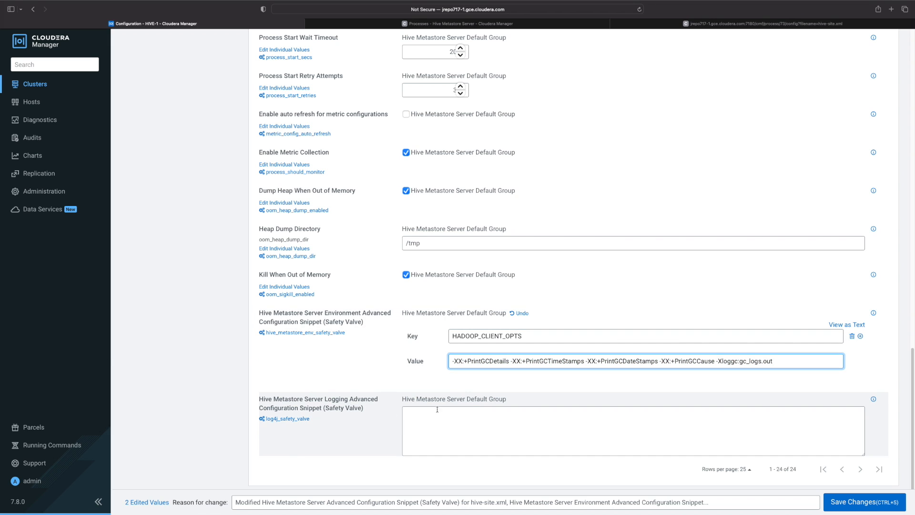
click(535, 339)
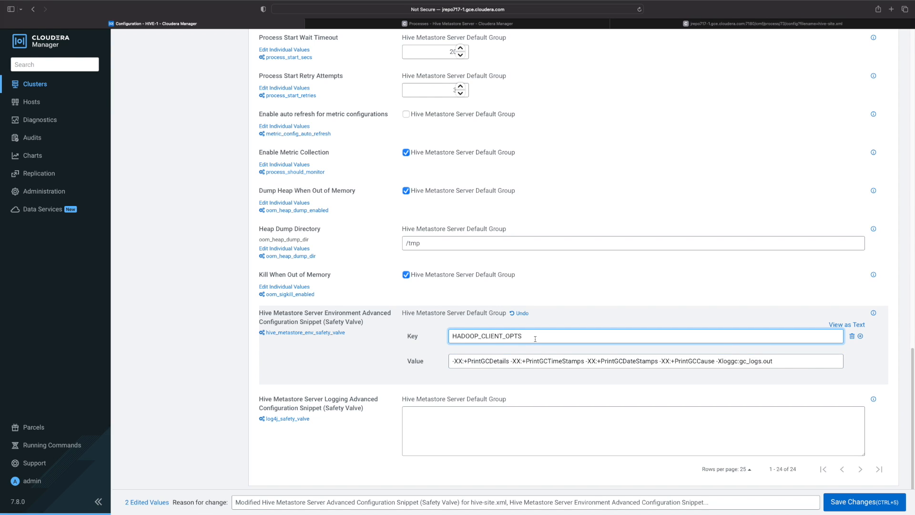
double_click(539, 360)
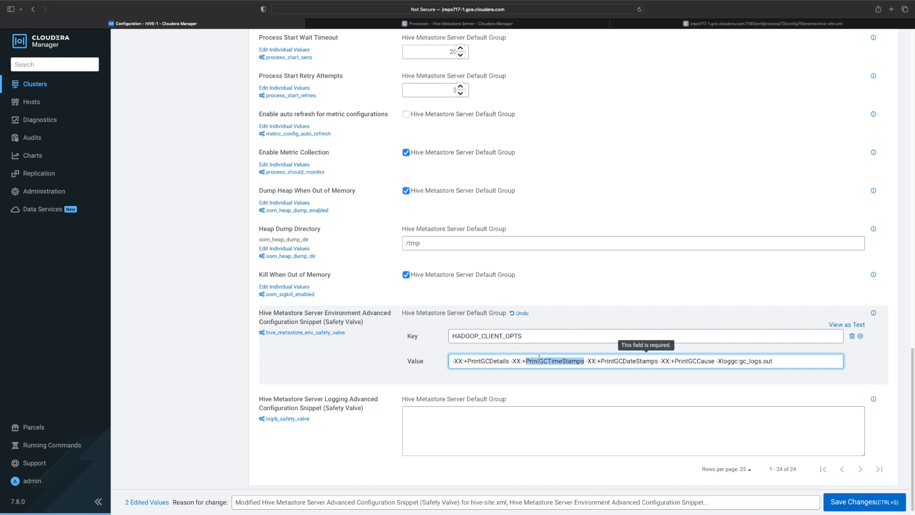